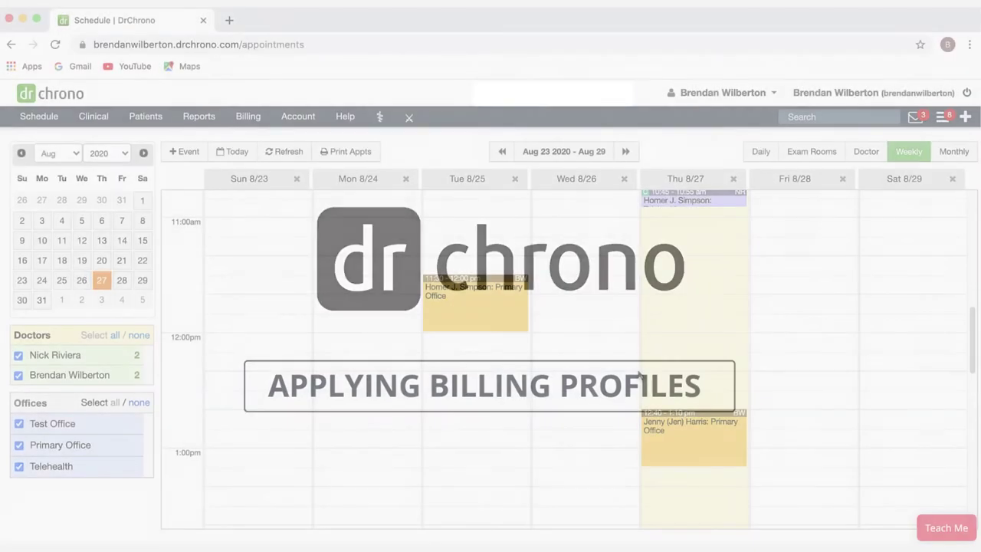
Step: Show the patient details card for the Thursday 8/27 12:40 PM appointment
{"action": "mouse_move", "coordinate": [695, 423]}
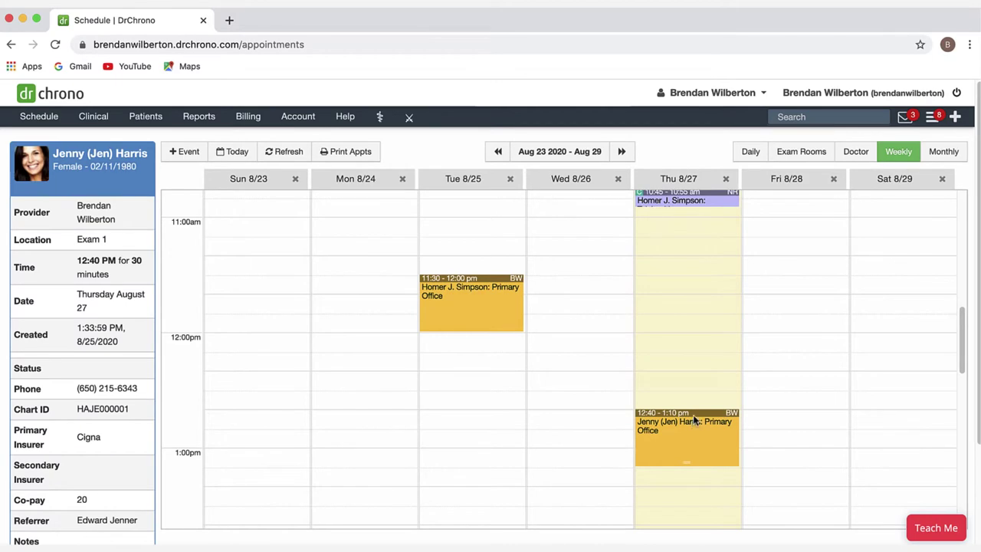
Step: Choose the Strep billing profile on the appointment's Billing tab and save it with J03.00, 3210F and 99213
{"action": "left_click", "coordinate": [694, 420]}
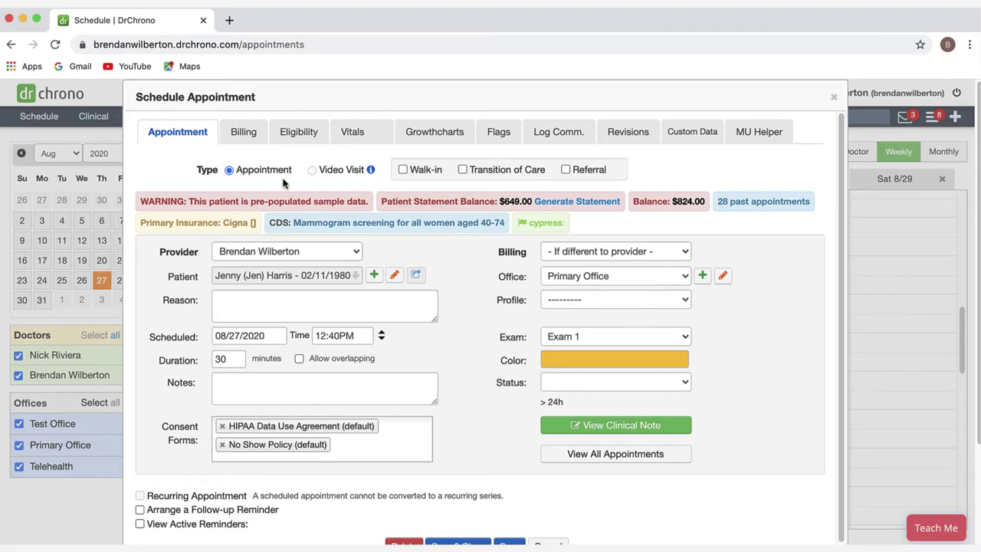
{"action": "left_click", "coordinate": [243, 132]}
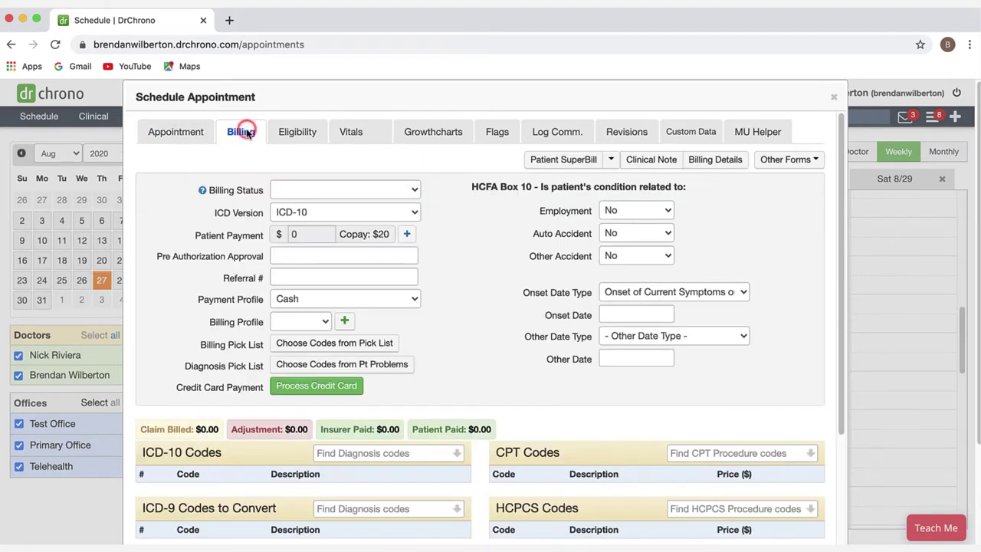
{"action": "left_click", "coordinate": [296, 325]}
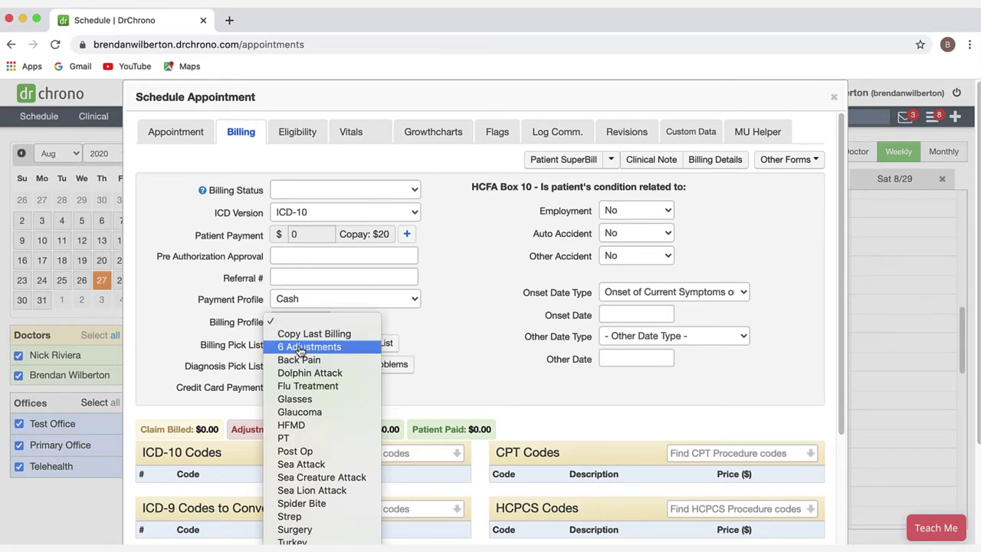
{"action": "left_click", "coordinate": [325, 521]}
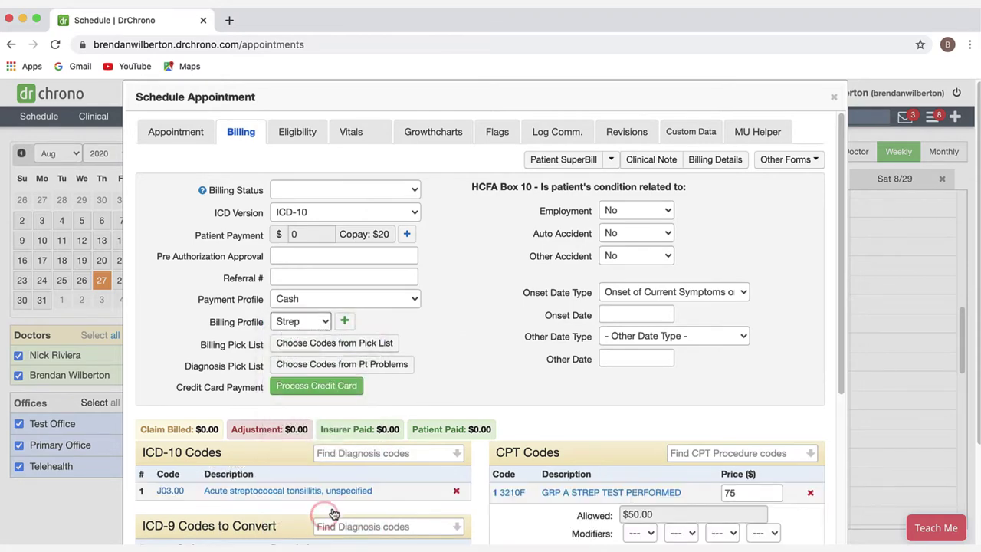
{"action": "scroll", "coordinate": [636, 496], "scroll_direction": "down", "scroll_amount": 5}
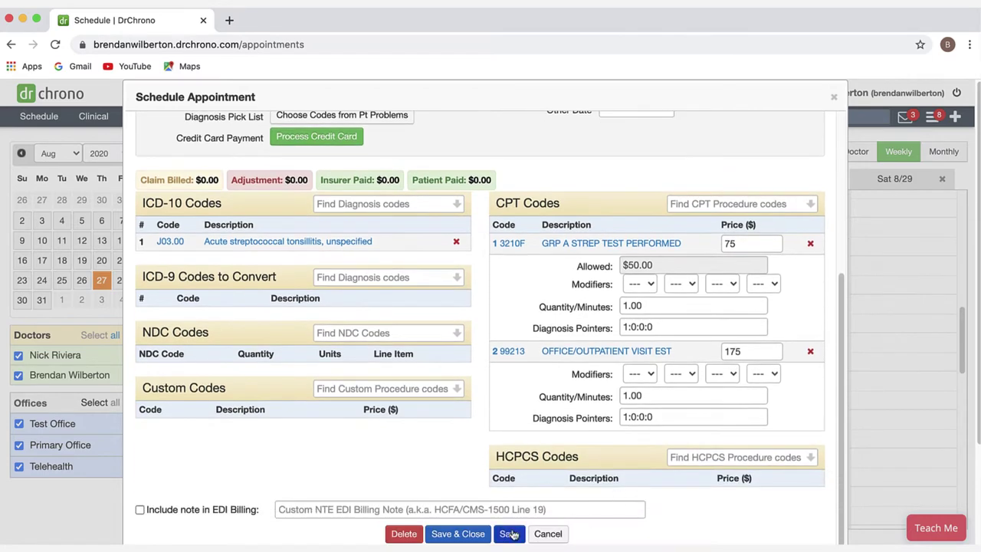
{"action": "left_click", "coordinate": [511, 533]}
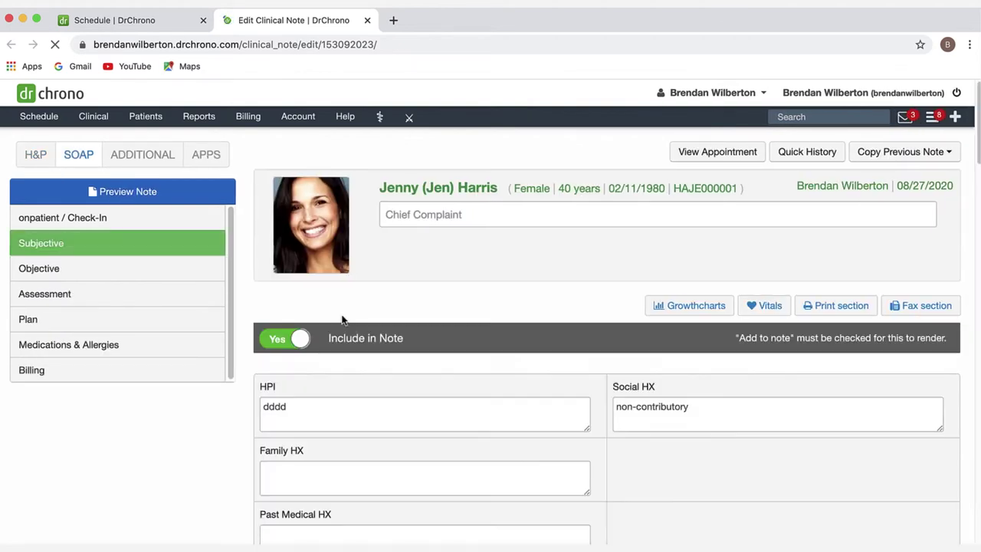
Step: Apply the Strep profile in the clinical note's Billing section, confirming codes J03.00, 3210F and 99213
{"action": "left_click", "coordinate": [123, 380]}
{"action": "left_click", "coordinate": [116, 370]}
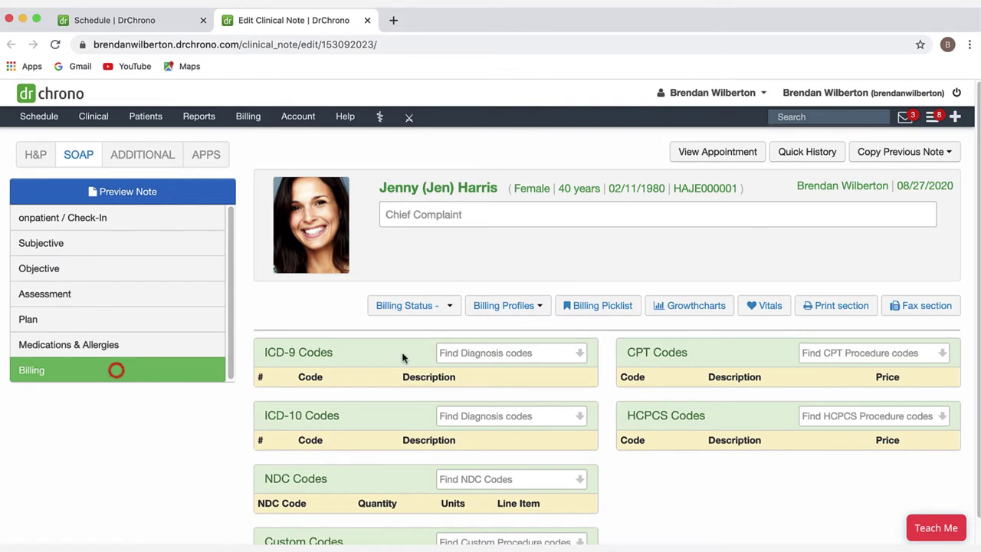
{"action": "left_click", "coordinate": [507, 307]}
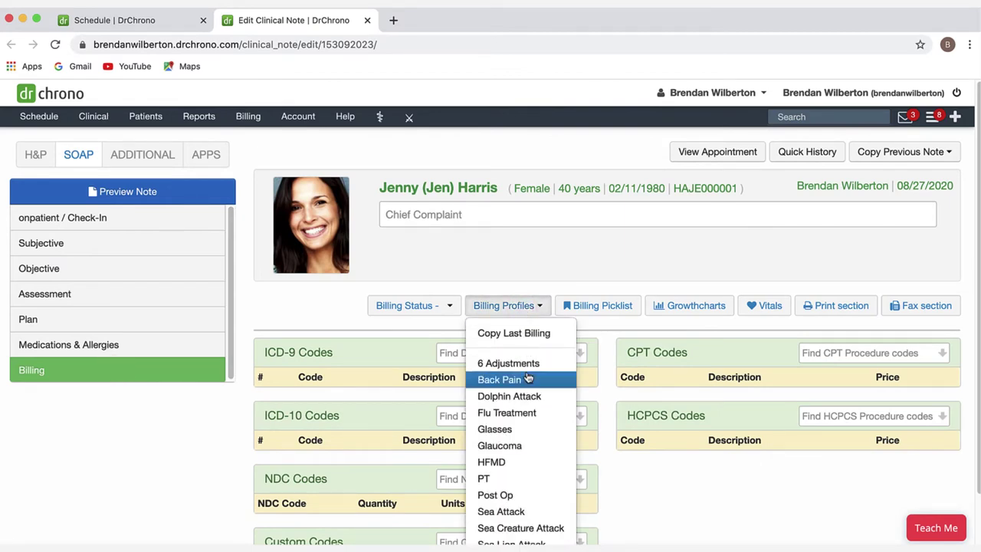
{"action": "scroll", "coordinate": [530, 490], "scroll_direction": "down", "scroll_amount": 3}
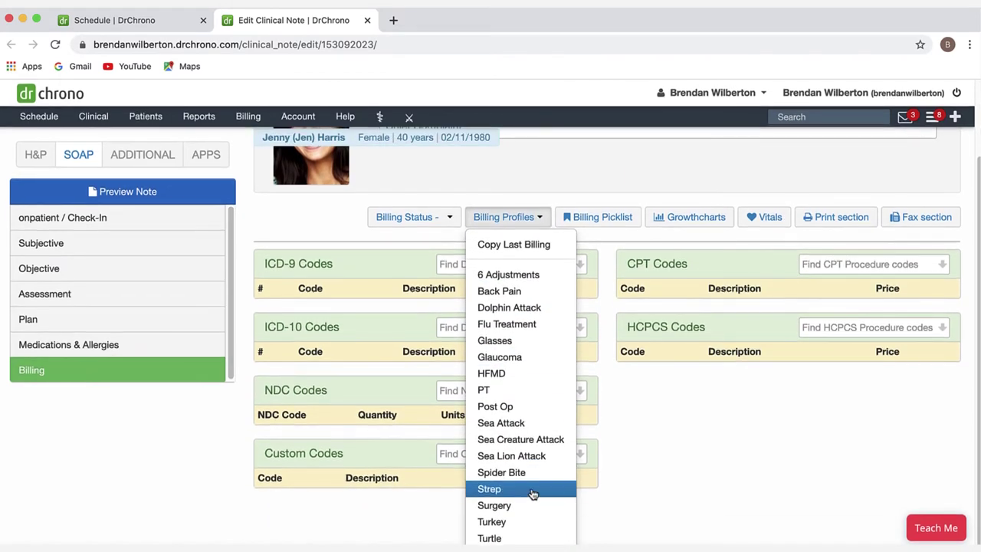
{"action": "left_click", "coordinate": [532, 489]}
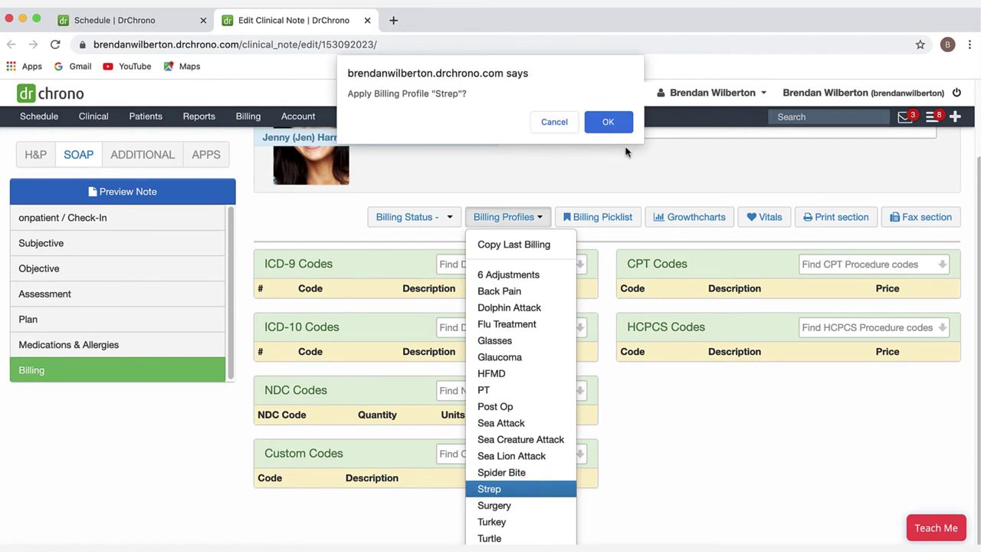
{"action": "left_click", "coordinate": [608, 123]}
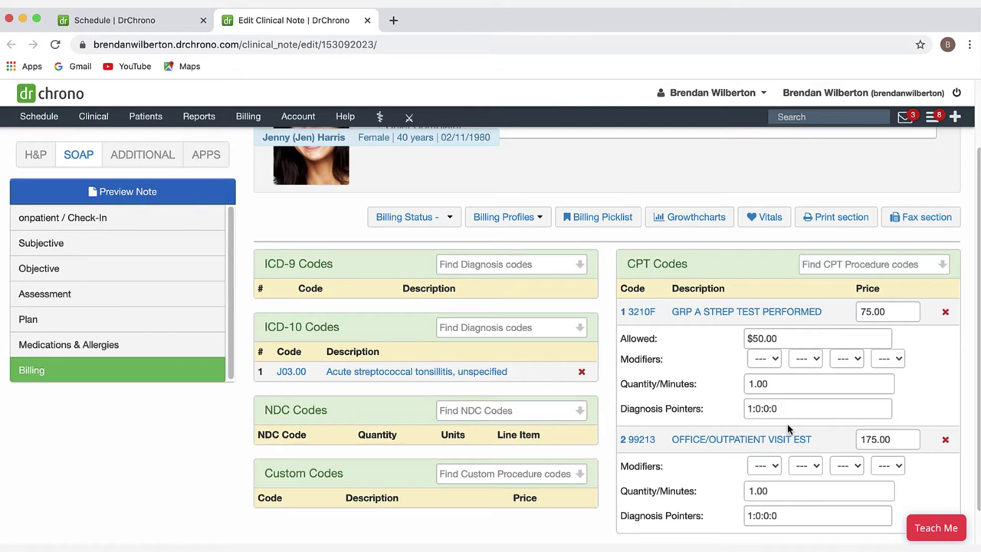
{"action": "scroll", "coordinate": [735, 408], "scroll_direction": "up", "scroll_amount": 2}
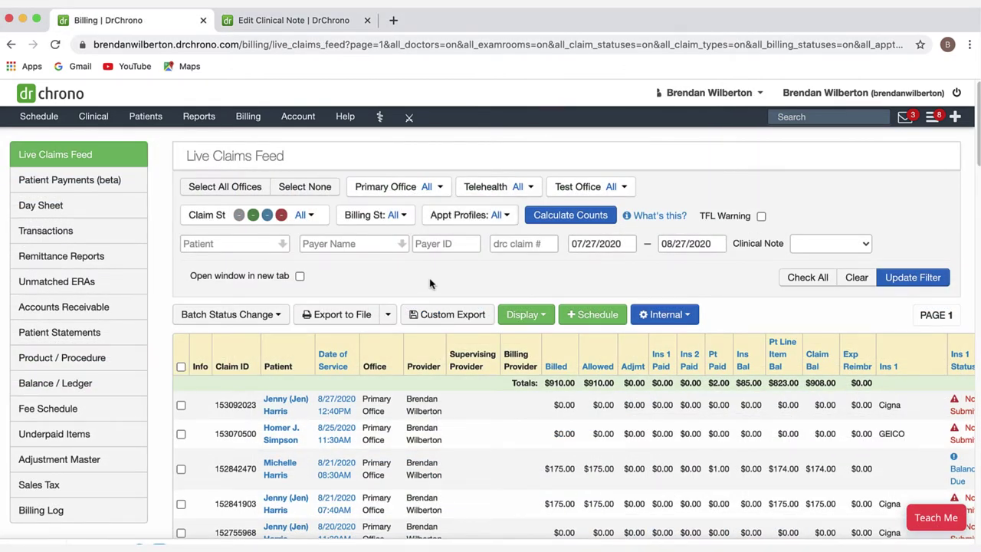
Step: Open the 8/27/2020 12:40 PM claim from the Billing menu's Live Claims Feed
{"action": "mouse_move", "coordinate": [249, 115]}
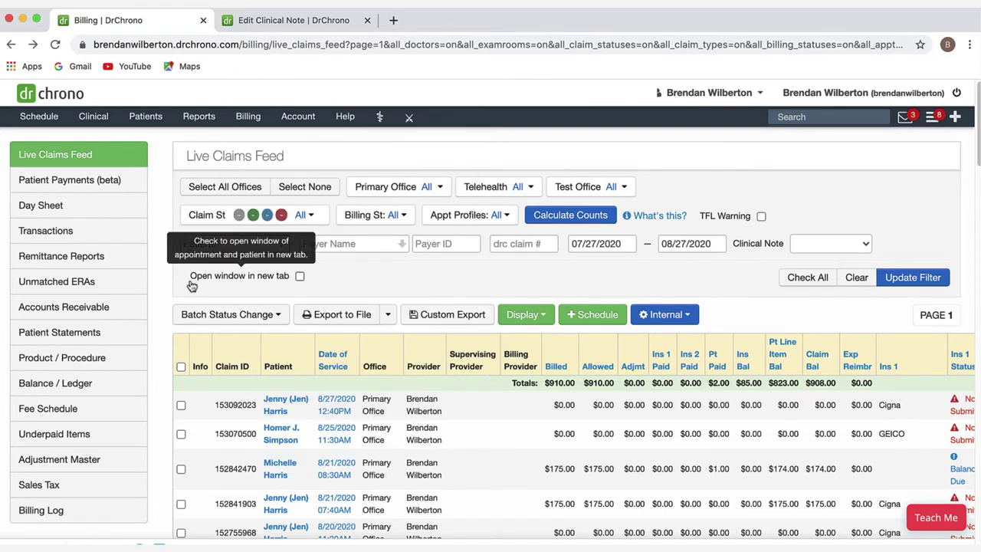
{"action": "left_click", "coordinate": [336, 413]}
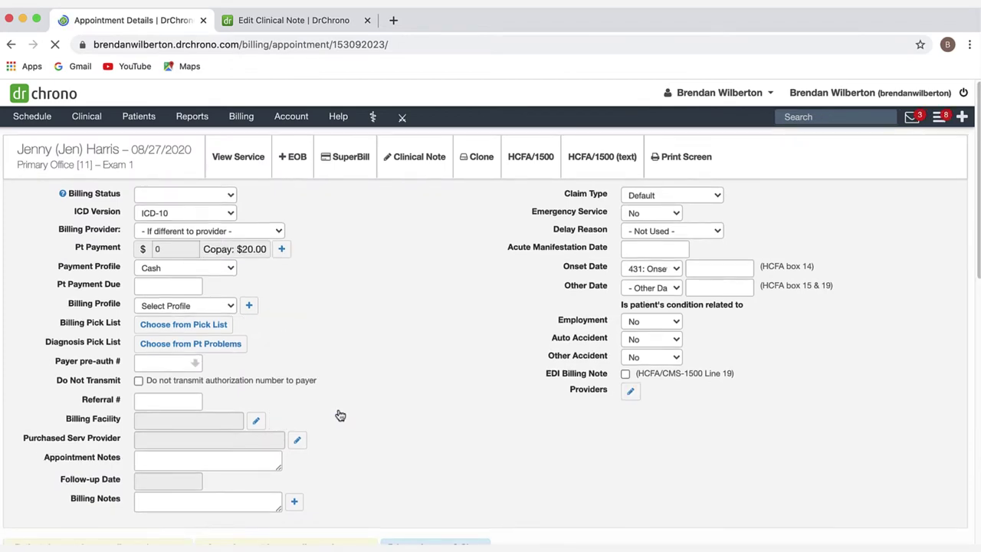
Step: Pick Strep on the claim's Appointment Details page and Verify & Save lines 3210F and 99213 with J03.00
{"action": "scroll", "coordinate": [301, 377], "scroll_direction": "down", "scroll_amount": 5}
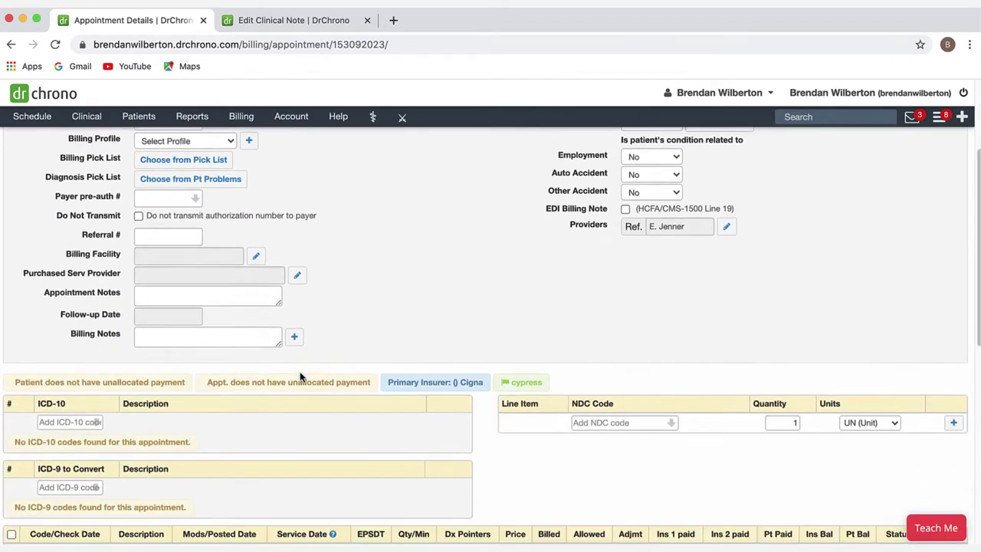
{"action": "scroll", "coordinate": [301, 377], "scroll_direction": "up", "scroll_amount": 10}
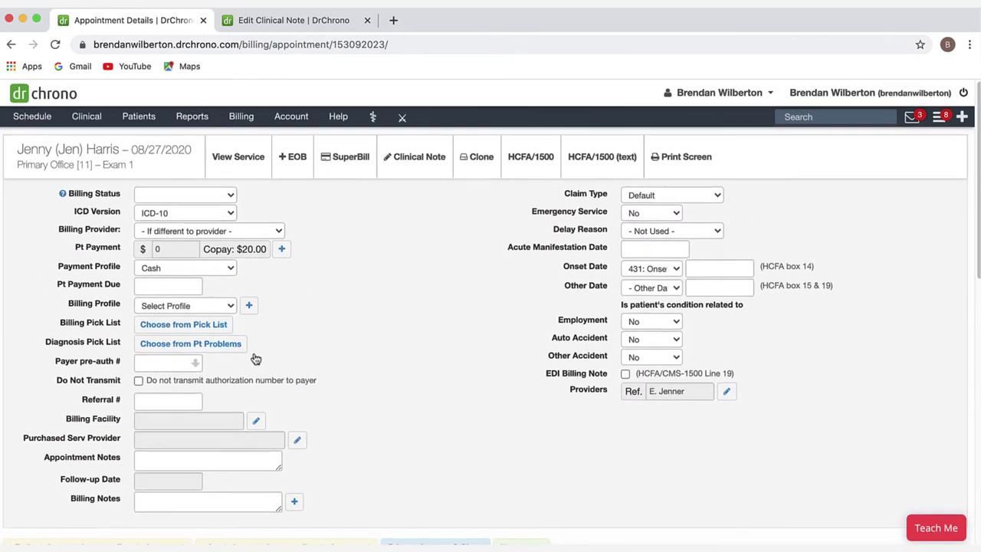
{"action": "left_click", "coordinate": [202, 308]}
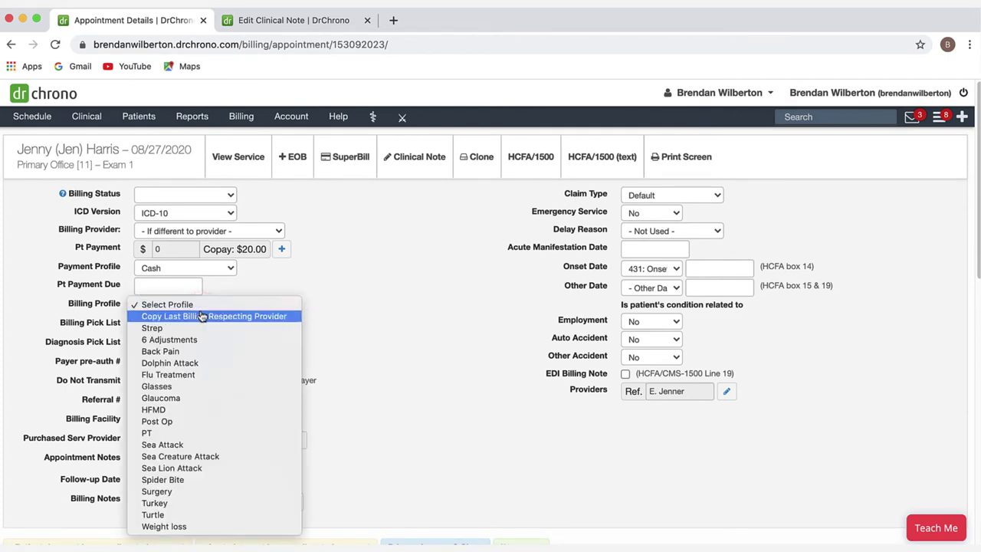
{"action": "left_click", "coordinate": [202, 328]}
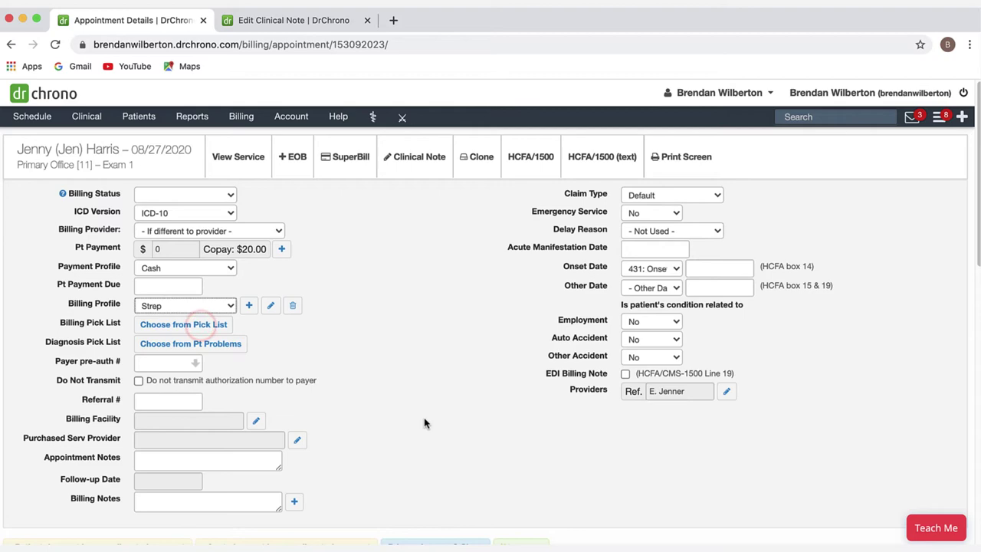
{"action": "scroll", "coordinate": [425, 423], "scroll_direction": "down", "scroll_amount": 7}
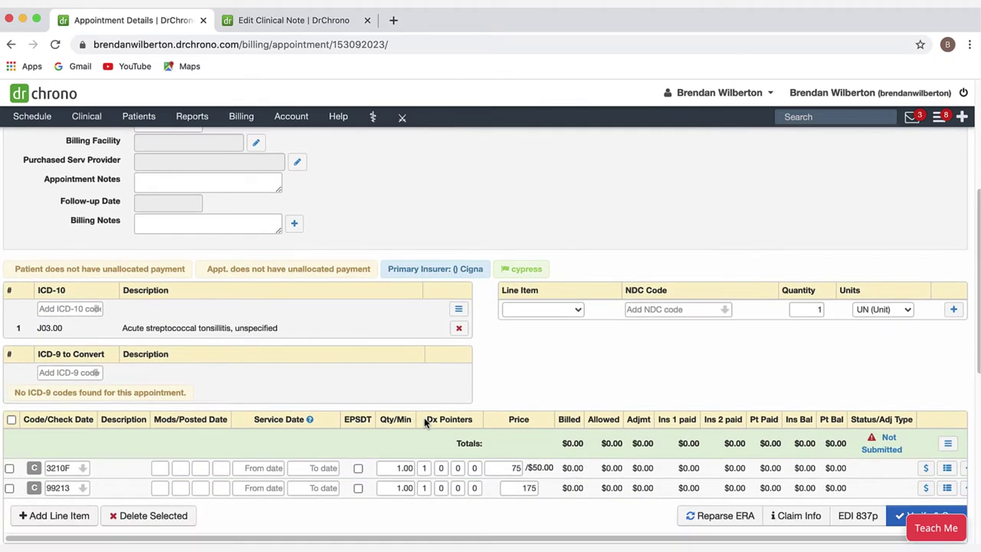
{"action": "scroll", "coordinate": [425, 421], "scroll_direction": "down", "scroll_amount": 1}
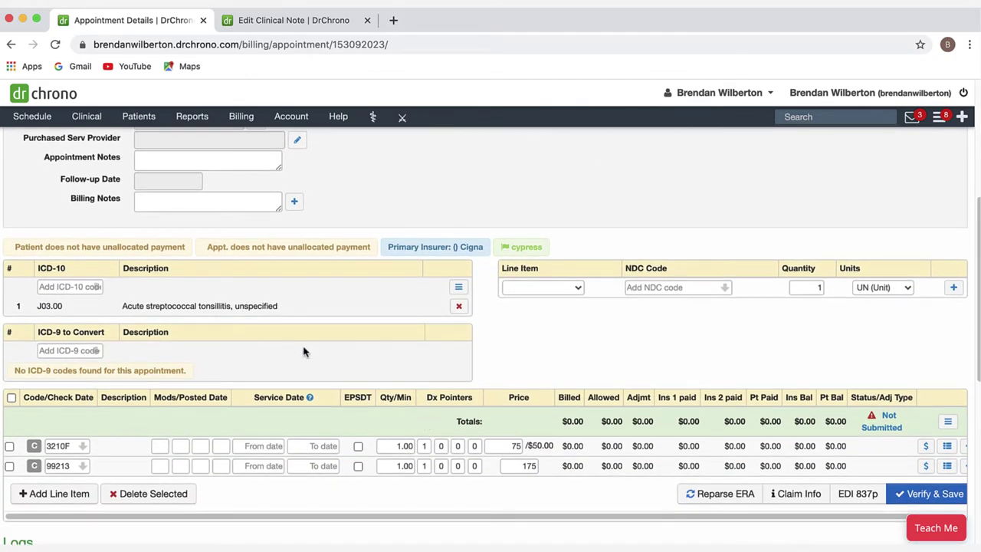
{"action": "scroll", "coordinate": [304, 351], "scroll_direction": "down", "scroll_amount": 1}
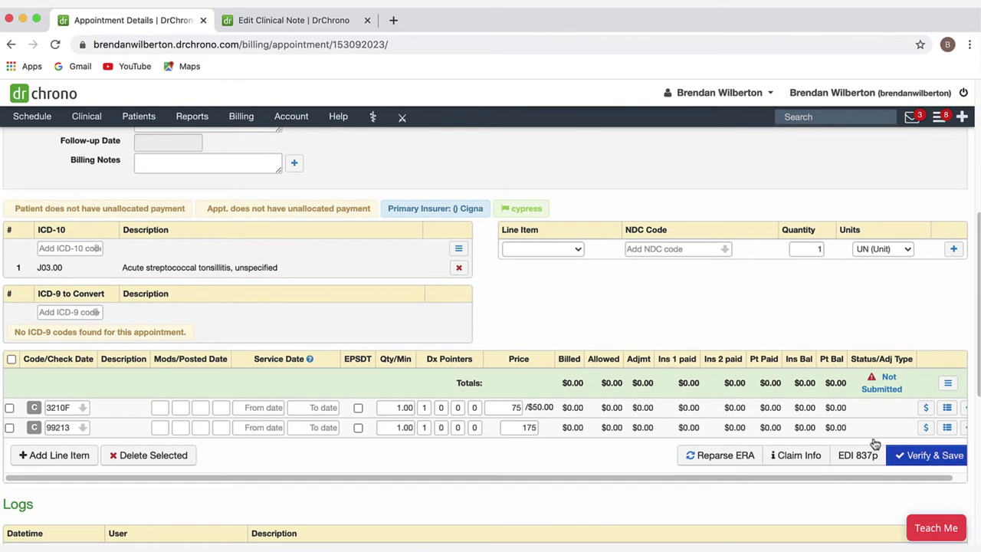
{"action": "left_click", "coordinate": [910, 458]}
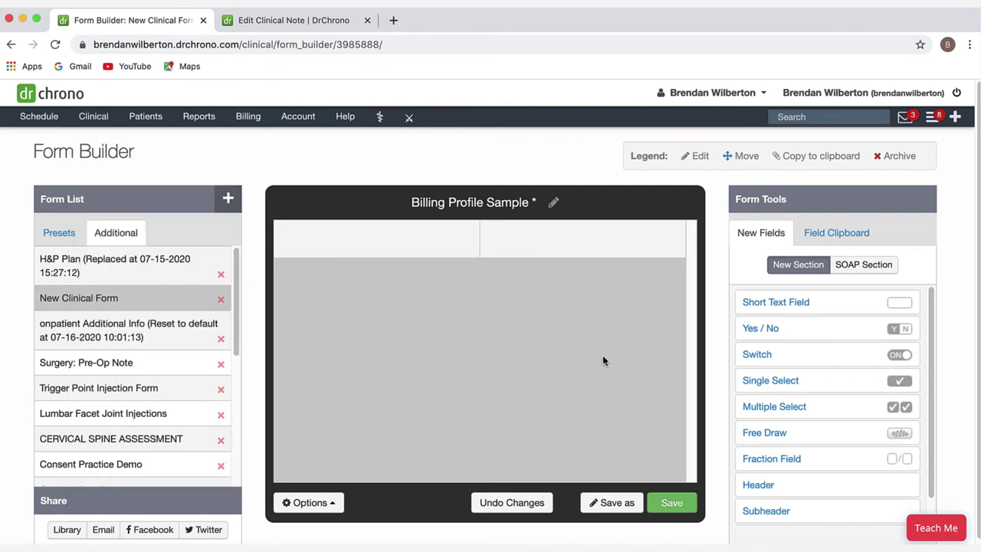
Step: Add a switch field to the form and relabel it Strep
{"action": "left_click_drag", "start_coordinate": [761, 347], "coordinate": [409, 247]}
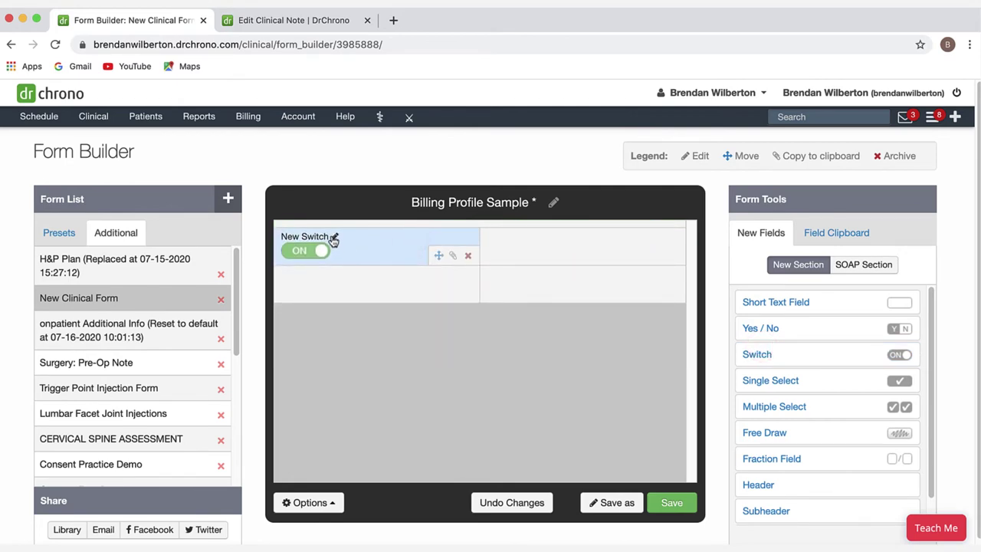
{"action": "left_click", "coordinate": [334, 237]}
{"action": "left_click_drag", "start_coordinate": [385, 184], "coordinate": [279, 174]}
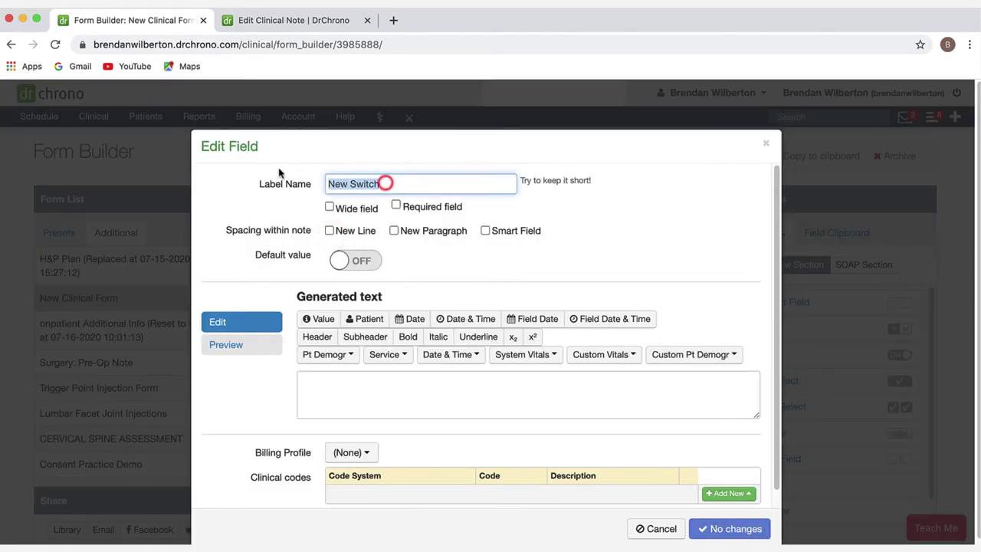
{"action": "type", "text": "Ste"}
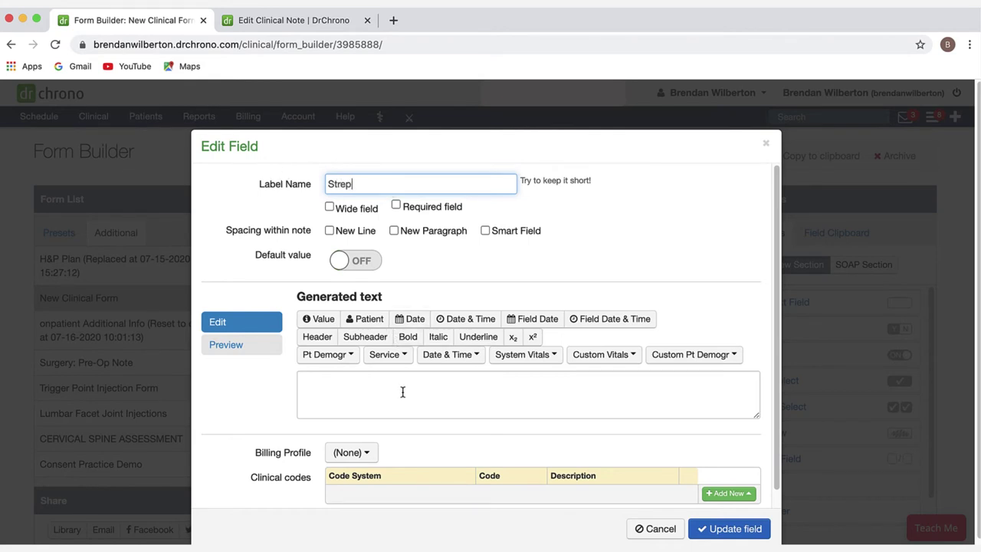
Step: Link the Strep field to the Strep billing profile, update the field and save the form
{"action": "scroll", "coordinate": [352, 396], "scroll_direction": "down", "scroll_amount": 2}
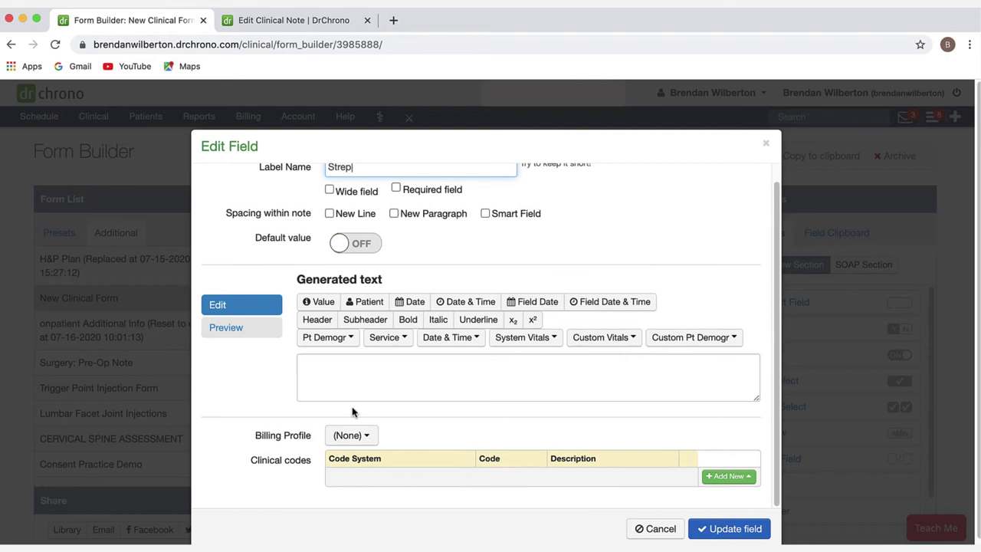
{"action": "left_click", "coordinate": [353, 436]}
{"action": "scroll", "coordinate": [353, 435], "scroll_direction": "down", "scroll_amount": 2}
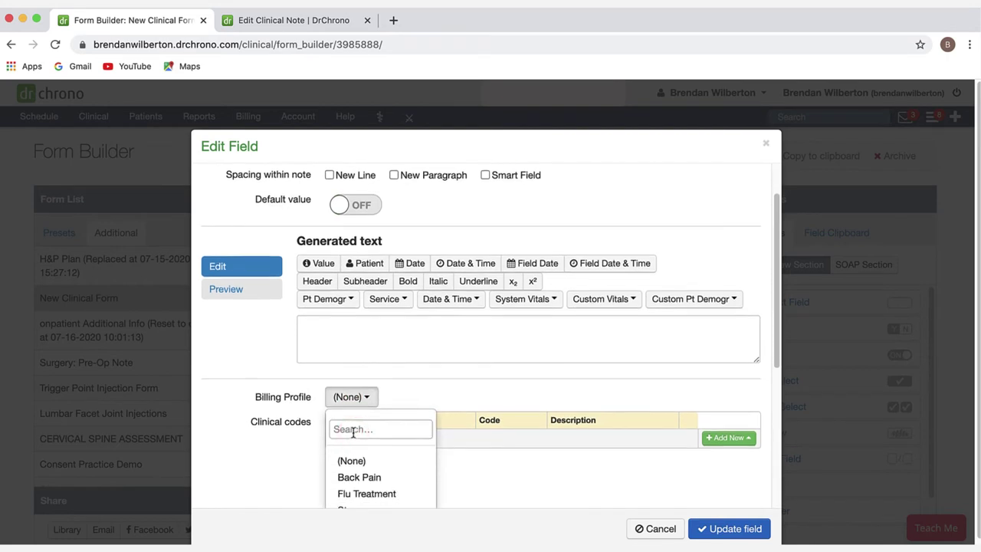
{"action": "left_click", "coordinate": [352, 430]}
{"action": "type", "text": "st"}
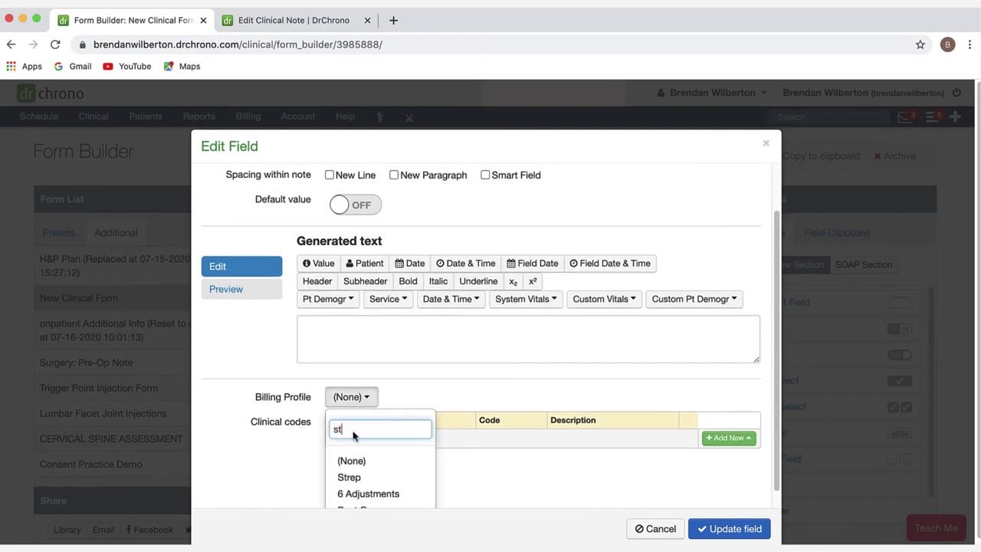
{"action": "left_click", "coordinate": [364, 479]}
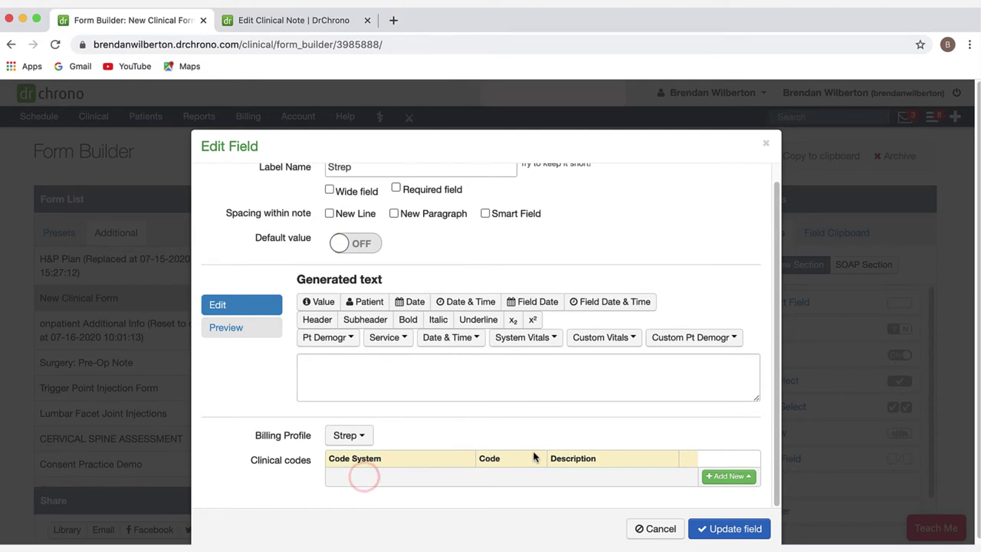
{"action": "left_click", "coordinate": [720, 528]}
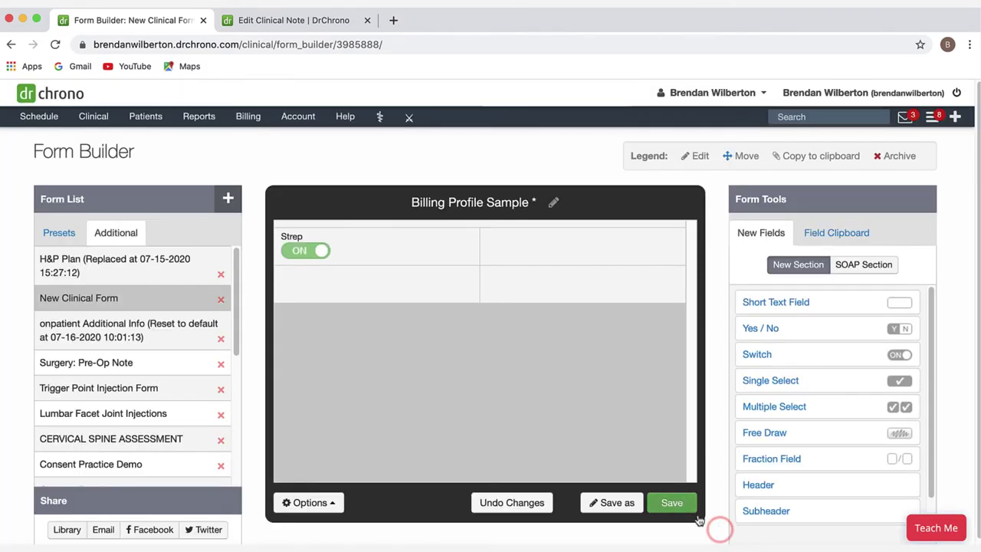
{"action": "left_click", "coordinate": [670, 504]}
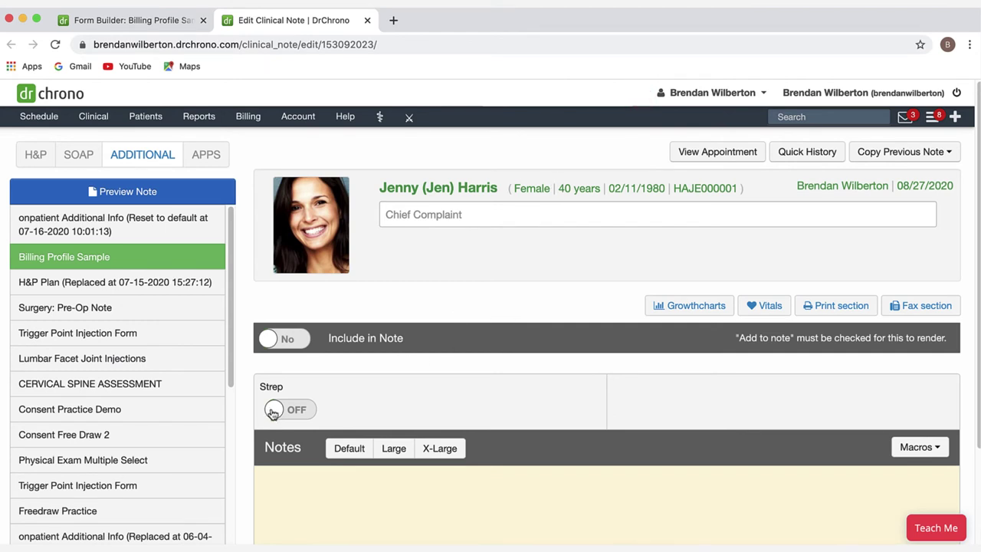
Step: Switch Strep on in the note's Additional tab and review J03.00, 3210F and 99213 under SOAP Billing
{"action": "left_click", "coordinate": [273, 412]}
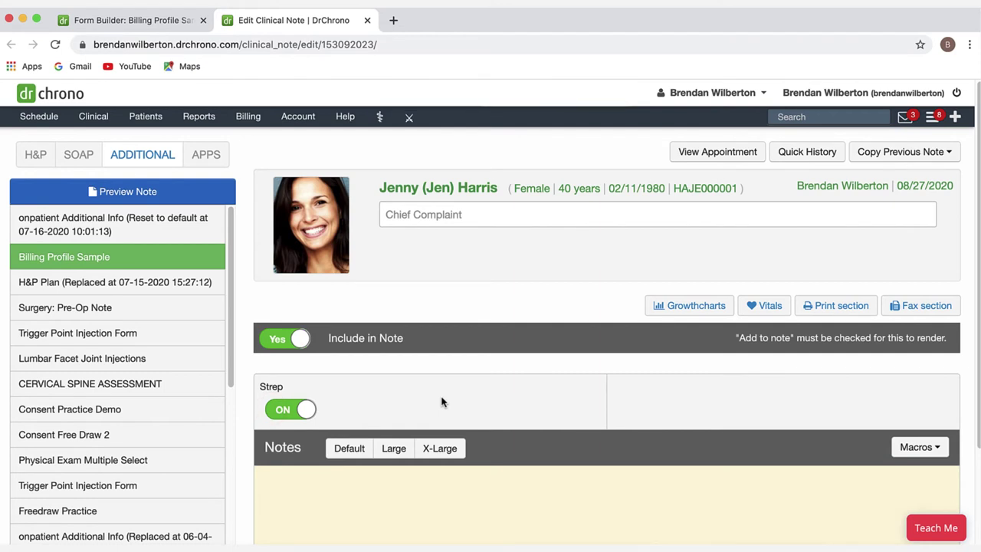
{"action": "left_click", "coordinate": [80, 157]}
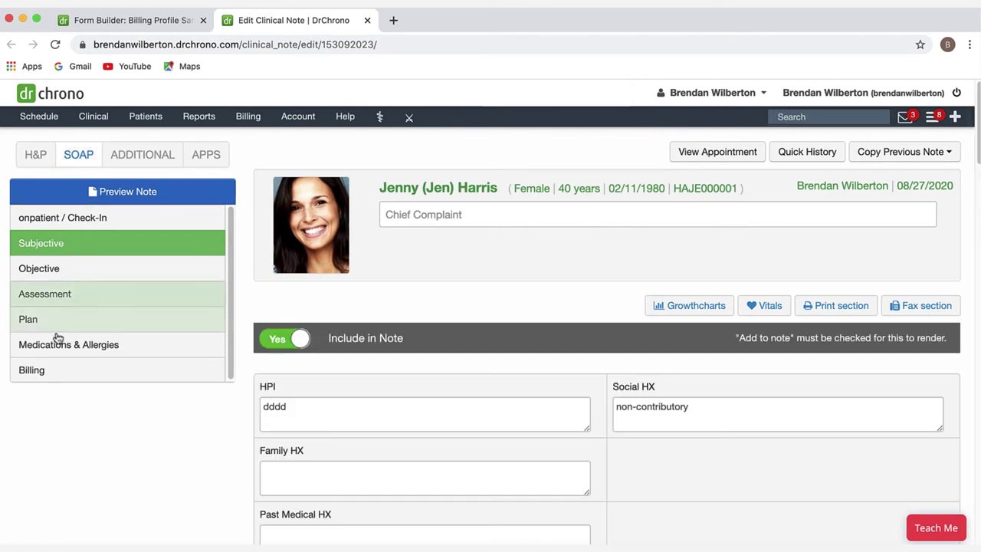
{"action": "left_click", "coordinate": [59, 371]}
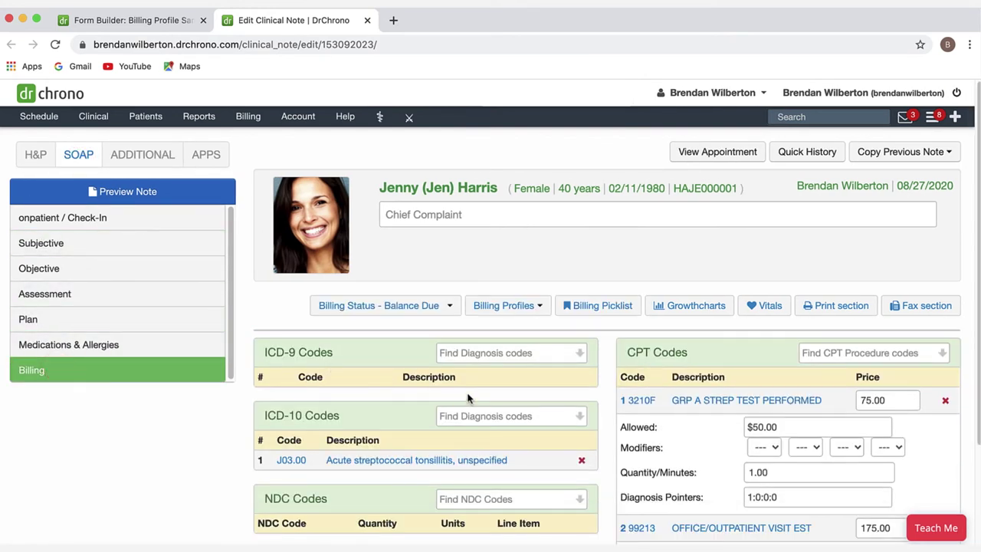
{"action": "scroll", "coordinate": [469, 393], "scroll_direction": "down", "scroll_amount": 2}
{"action": "scroll", "coordinate": [818, 433], "scroll_direction": "down", "scroll_amount": 1}
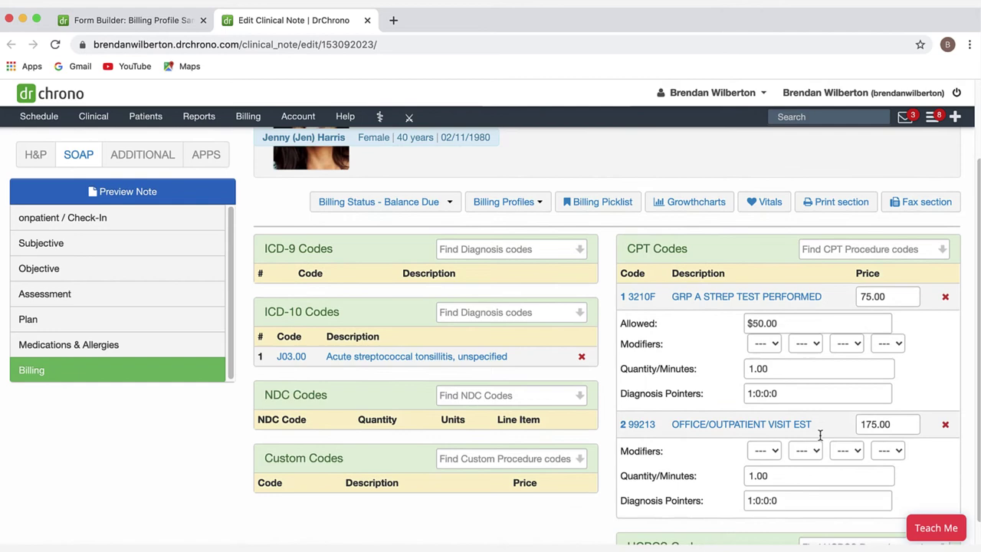
{"action": "scroll", "coordinate": [820, 438], "scroll_direction": "up", "scroll_amount": 2}
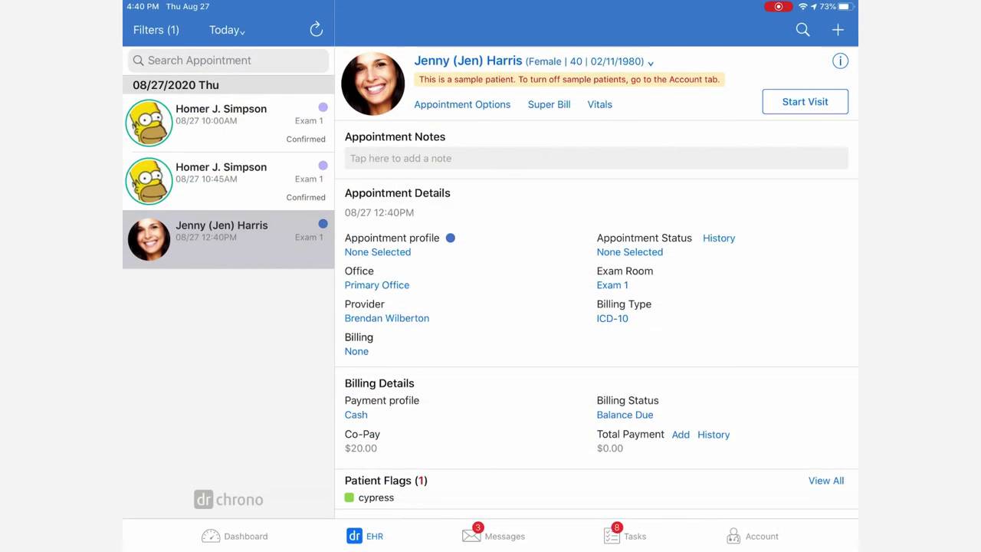
Step: Start the visit and add the 93666: strep billing profile so 3210F and 99213 are billed
{"action": "left_click", "coordinate": [799, 100]}
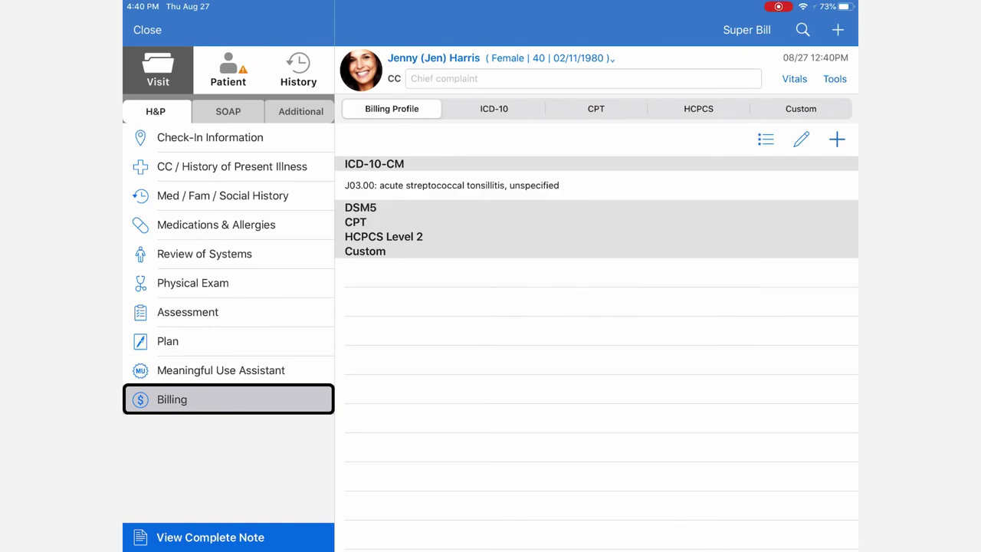
{"action": "left_click", "coordinate": [392, 111]}
{"action": "left_click", "coordinate": [837, 139]}
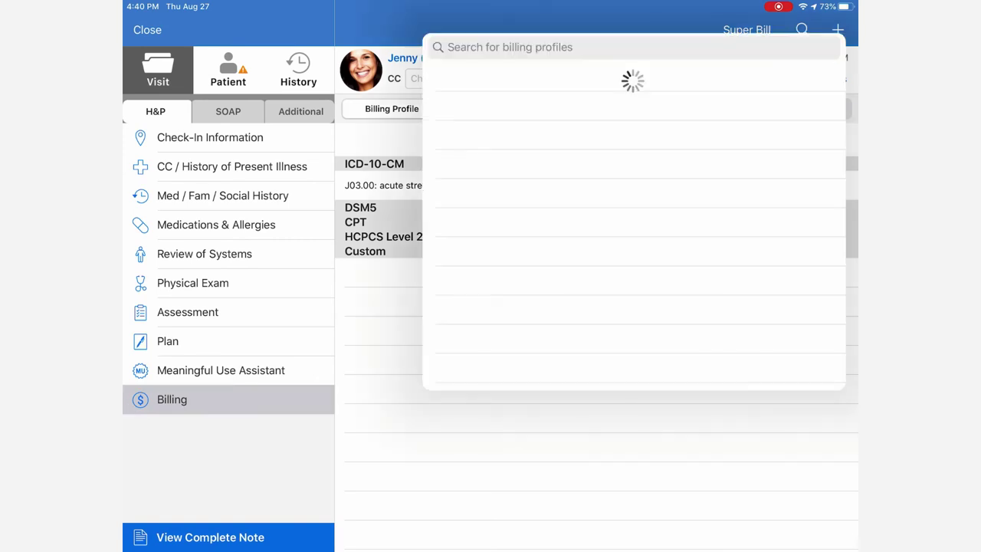
{"action": "left_click", "coordinate": [499, 84]}
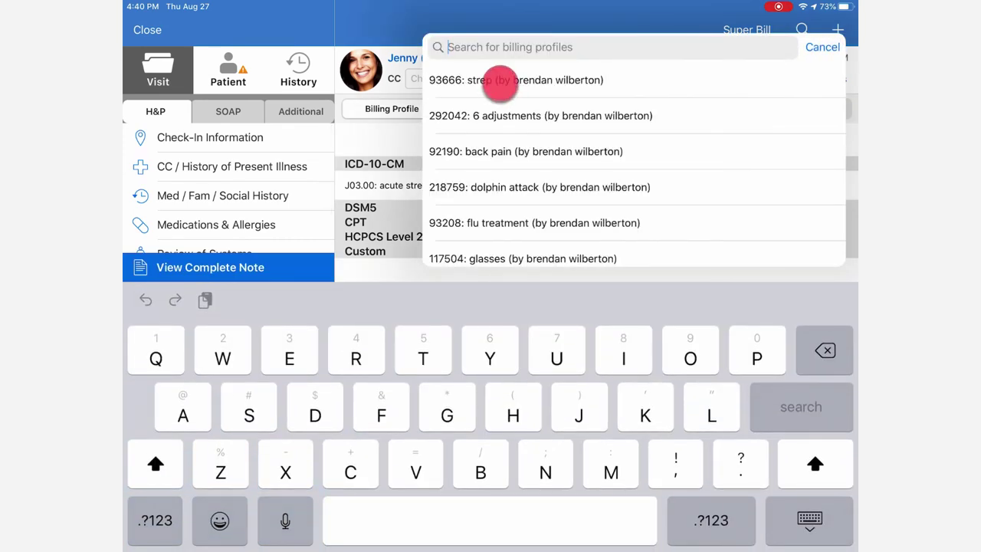
{"action": "left_click", "coordinate": [500, 84]}
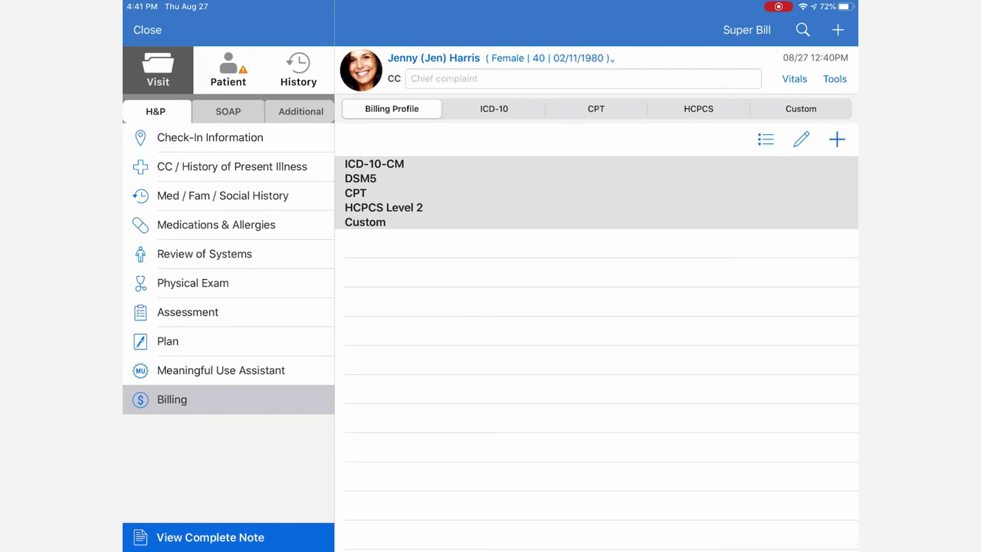
Step: Switch Strep on in the Billing Profile Sample form and go back to the visit's billing codes
{"action": "left_click", "coordinate": [301, 111]}
{"action": "left_click", "coordinate": [357, 151]}
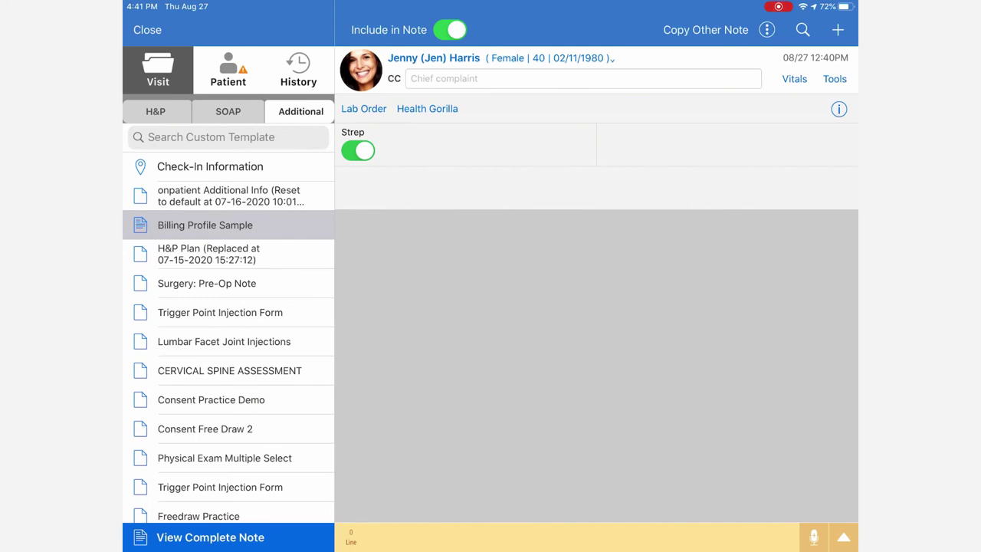
{"action": "left_click", "coordinate": [156, 111]}
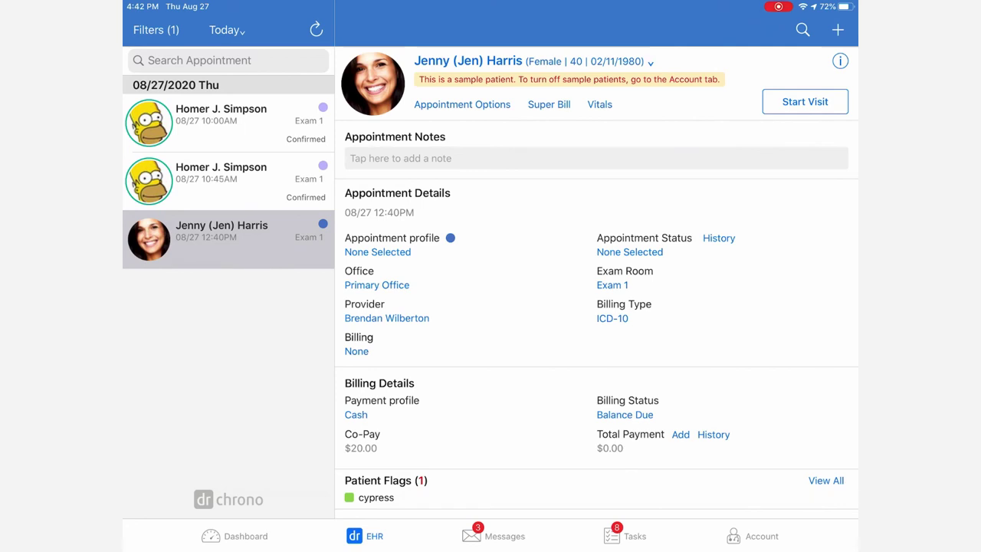
Step: Open the Super Bill receipt and scroll to the $250.00 total for 3210F ($75) and 99213 ($175)
{"action": "left_click", "coordinate": [553, 107]}
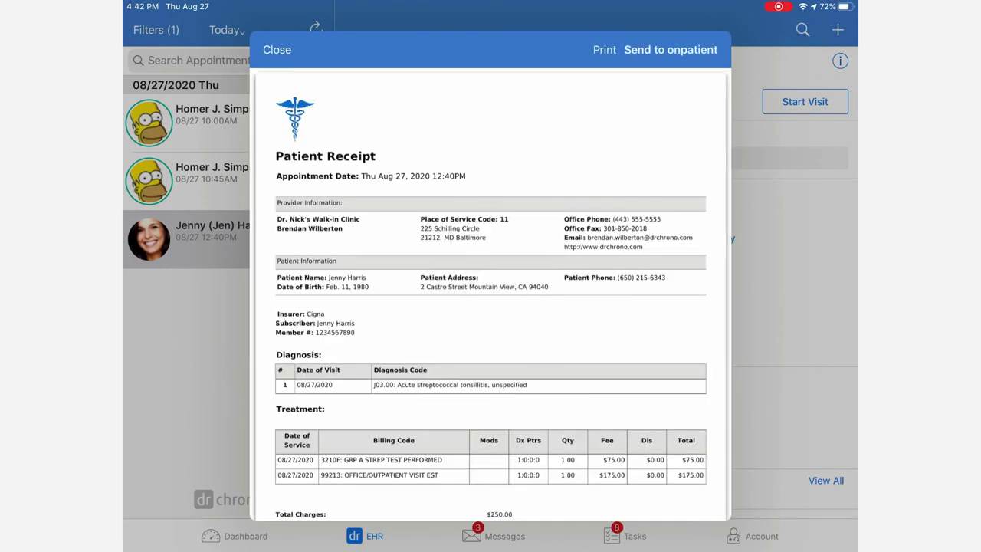
{"action": "scroll", "coordinate": [490, 291], "scroll_direction": "down", "scroll_amount": 2}
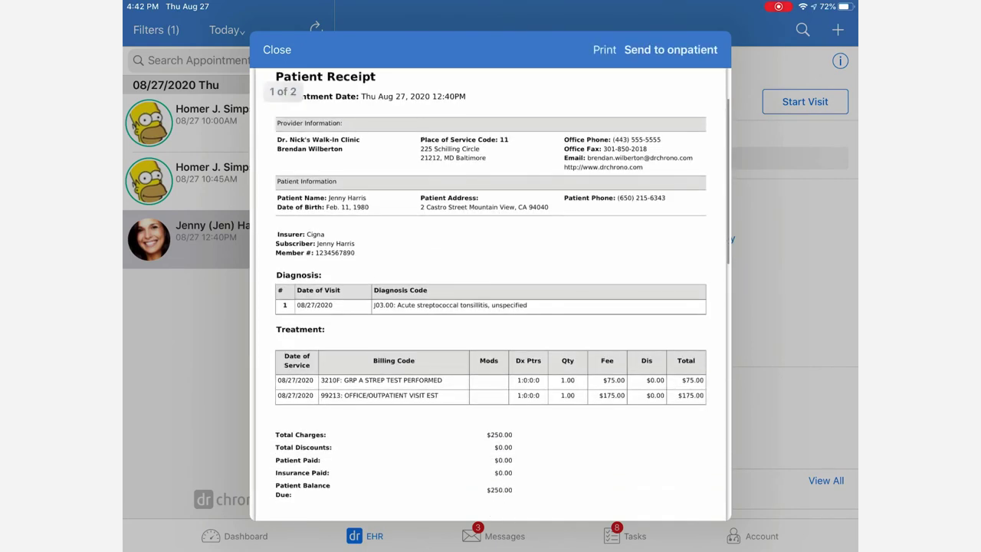